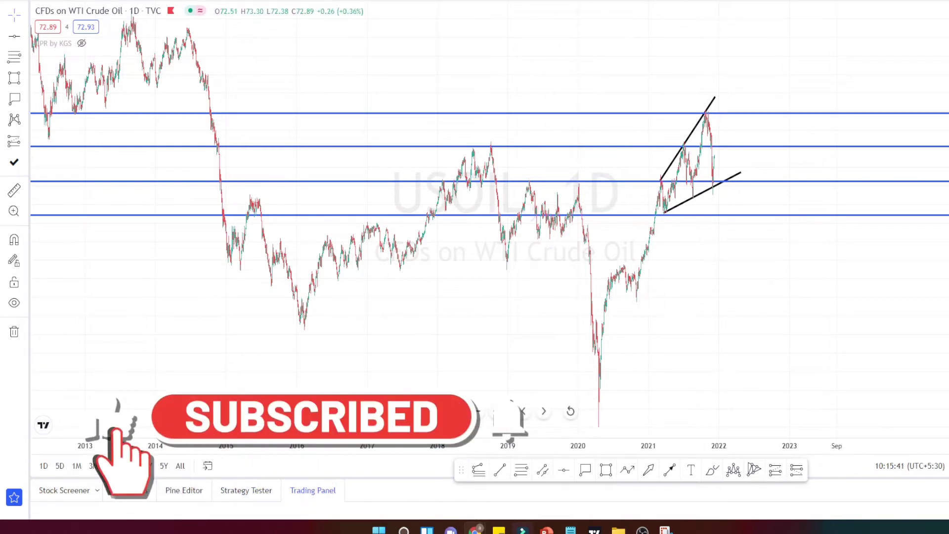
Pick the Brush, pan across 2005–2023, and zoom in to centre the 2021 wedge
left_click(544, 411)
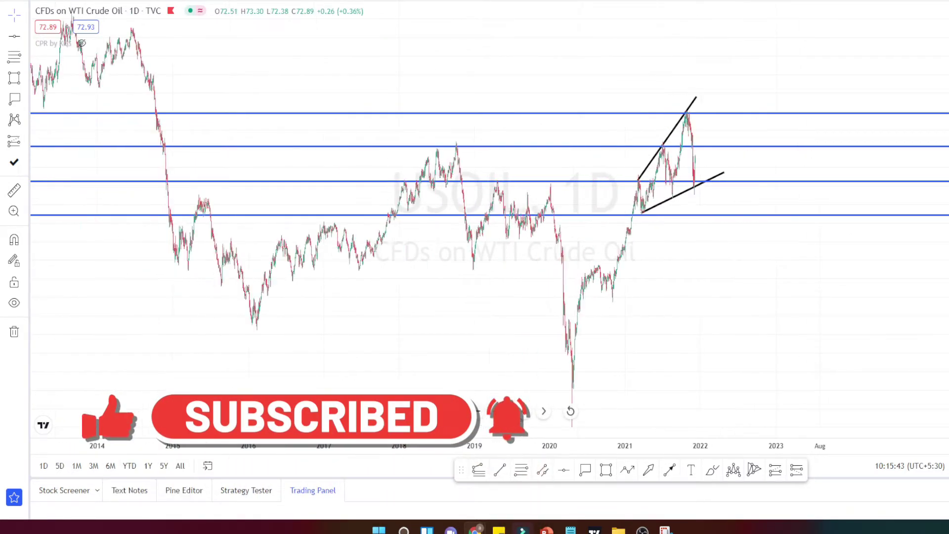
left_click(477, 411)
left_click(712, 471)
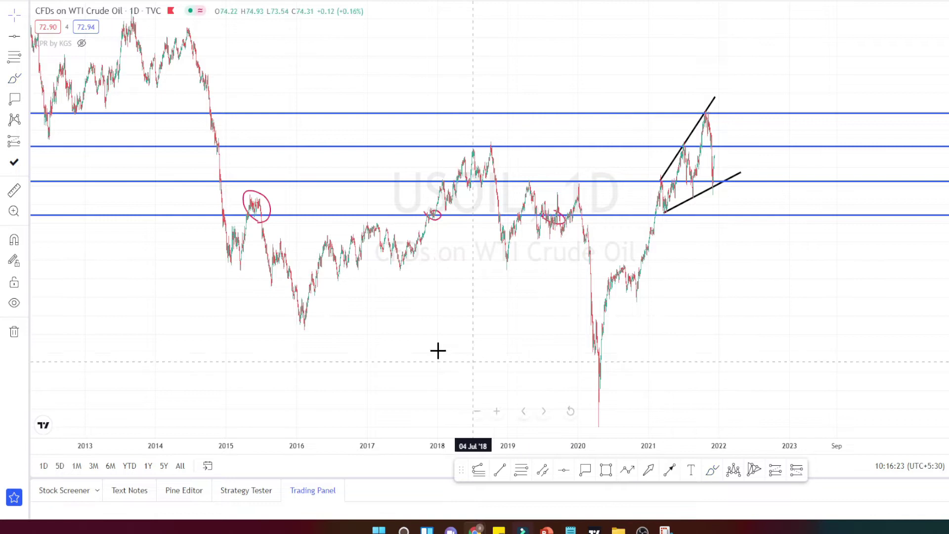
left_click_drag(529, 348, 661, 346)
left_click_drag(462, 342, 742, 362)
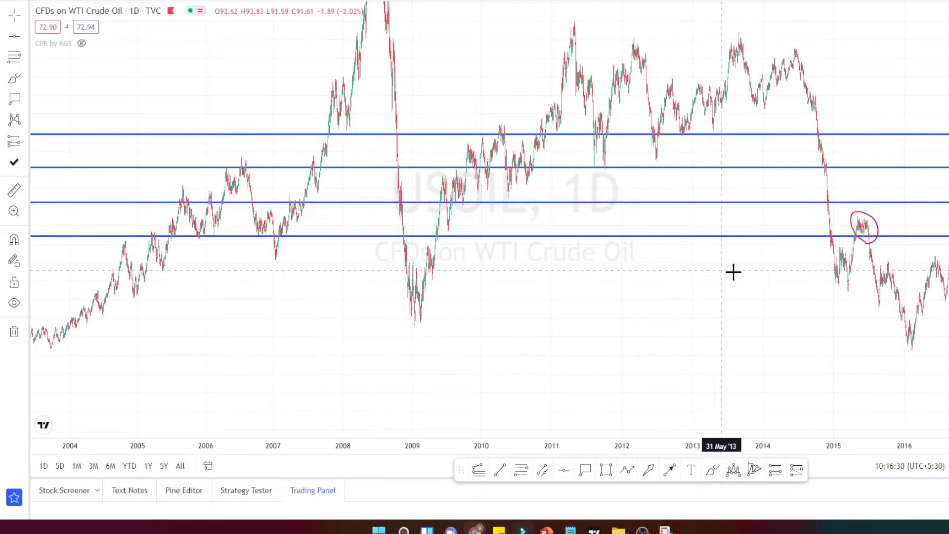
left_click_drag(671, 279, 176, 281)
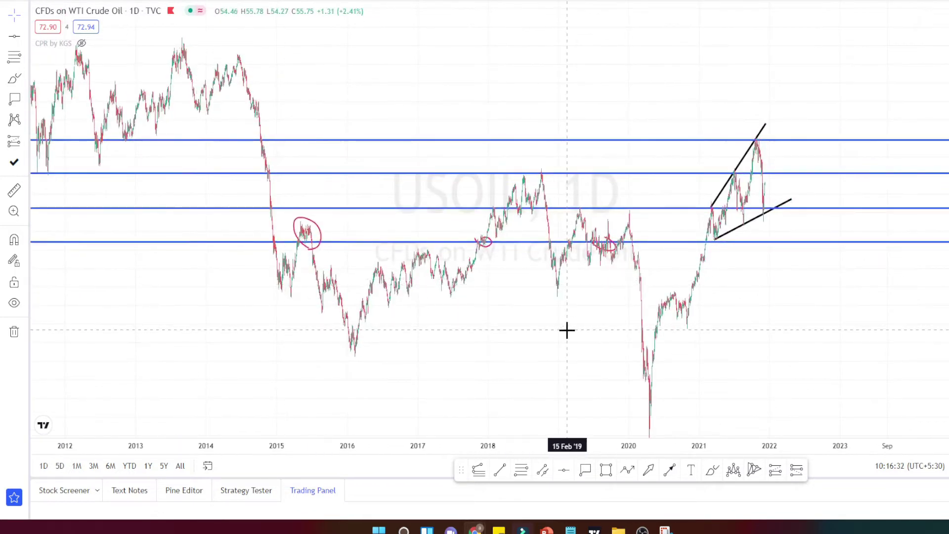
scroll(598, 408, "up", 2)
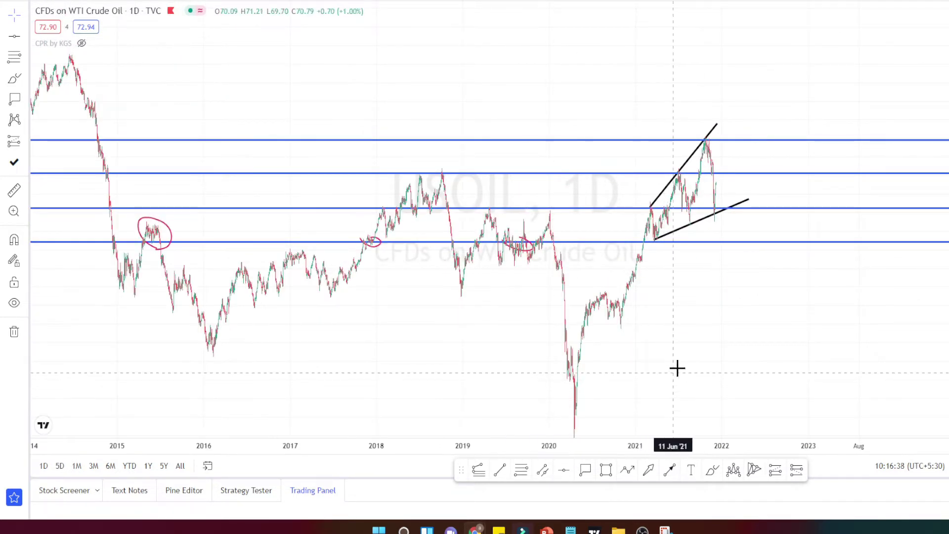
scroll(481, 343, "up", 3)
left_click_drag(481, 343, 792, 426)
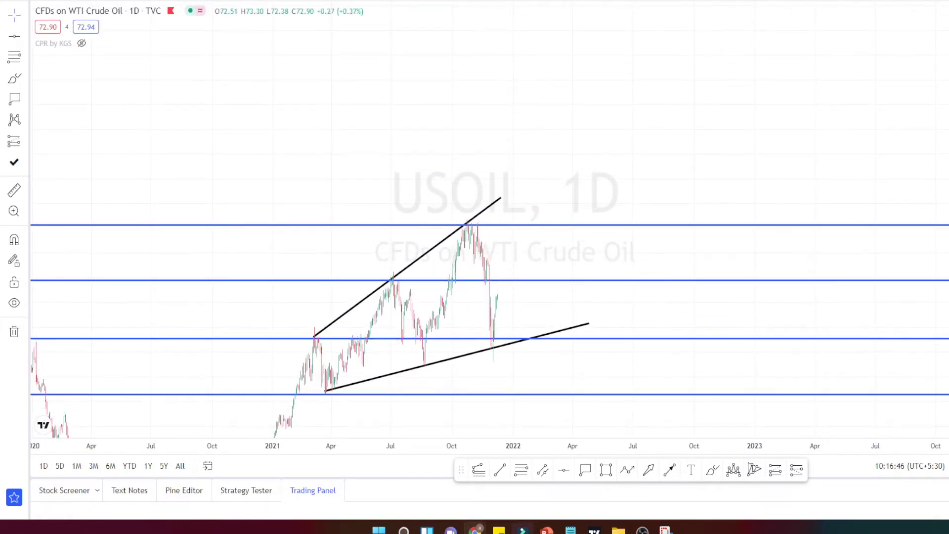
Zoom in on the 2021 wedge and draw red arrows below it and along its upper edge
scroll(499, 420, "left", 3)
left_click(497, 411)
left_click(496, 411)
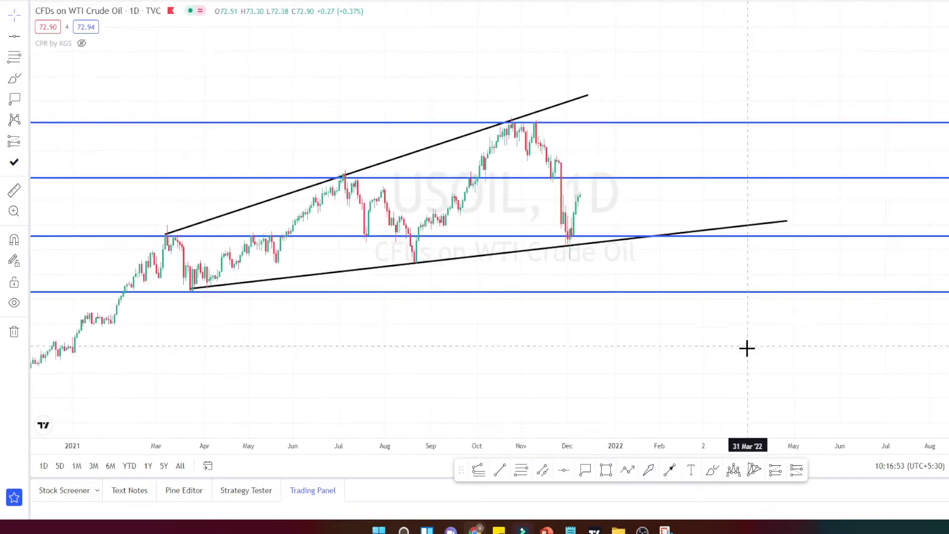
left_click(649, 469)
left_click_drag(209, 314, 665, 270)
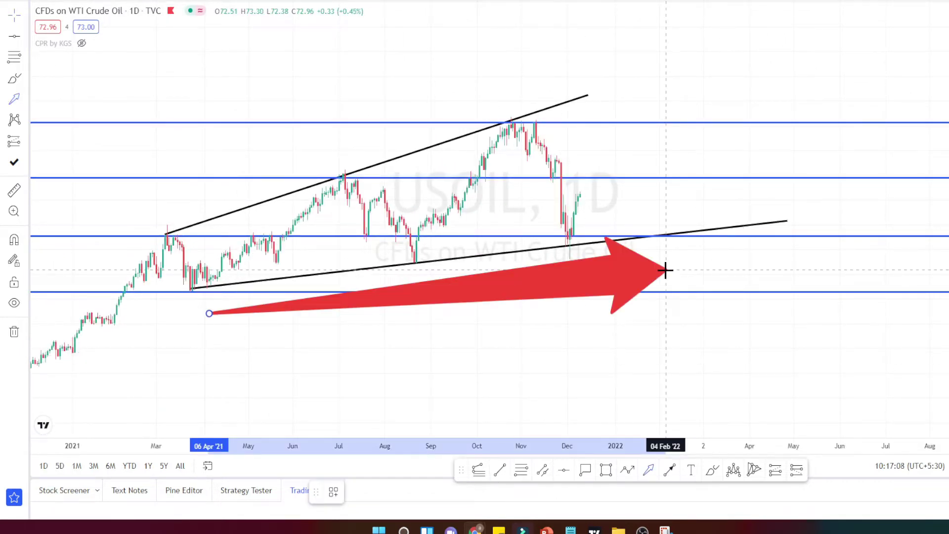
left_click(682, 328)
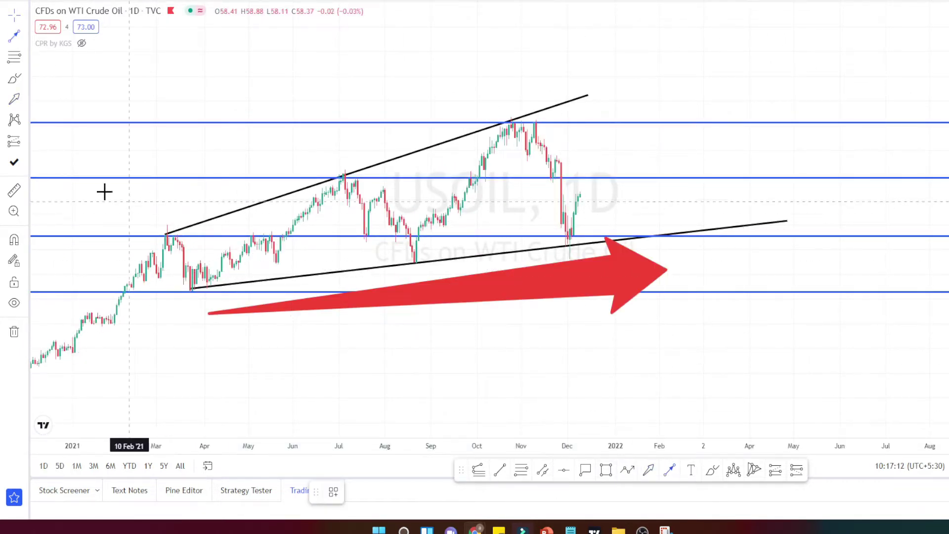
left_click_drag(173, 214, 527, 95)
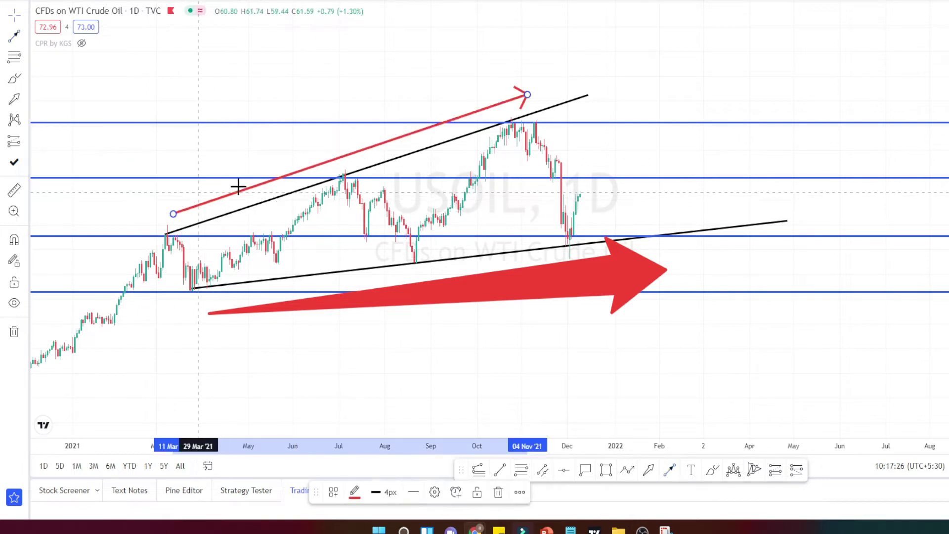
left_click(663, 46)
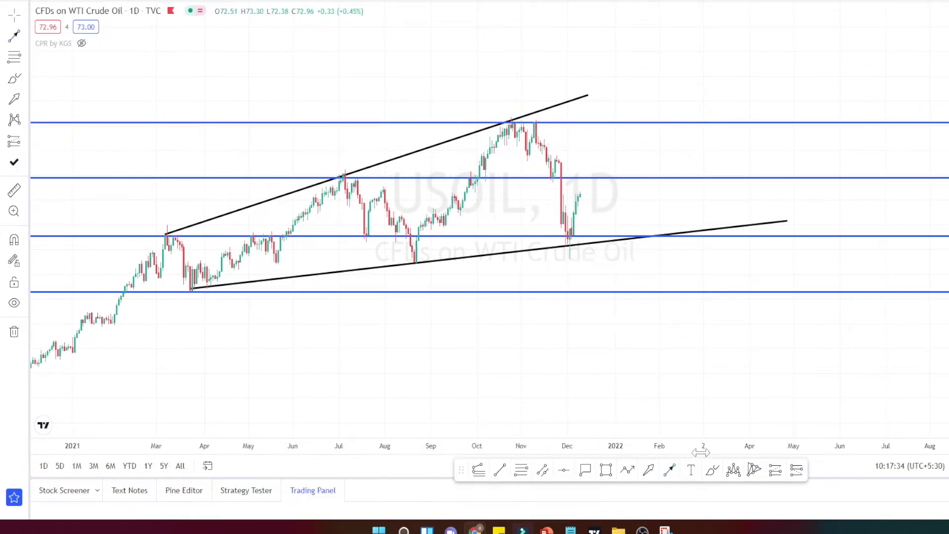
Trace the 2021 swings with pink brush curves and delete the projected-rise sketch
left_click(712, 473)
mouse_move(415, 260)
left_mouse_down()
mouse_move(194, 290)
mouse_move(334, 183)
mouse_move(388, 203)
mouse_move(417, 259)
mouse_move(465, 165)
mouse_move(509, 119)
mouse_move(540, 140)
mouse_move(559, 176)
mouse_move(578, 233)
mouse_move(570, 244)
left_mouse_up()
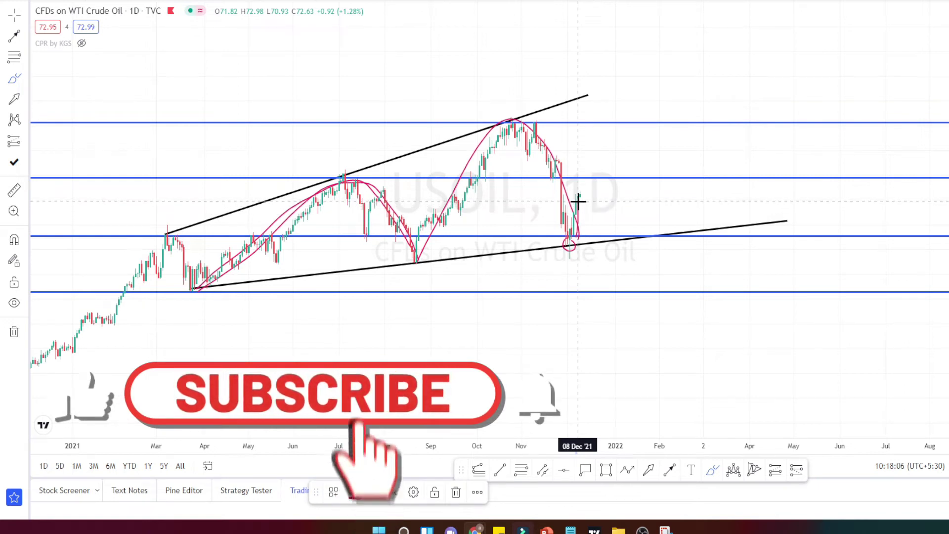
mouse_move(578, 201)
left_mouse_down()
mouse_move(589, 97)
mouse_move(599, 91)
mouse_move(646, 99)
mouse_move(701, 170)
mouse_move(724, 225)
left_mouse_up()
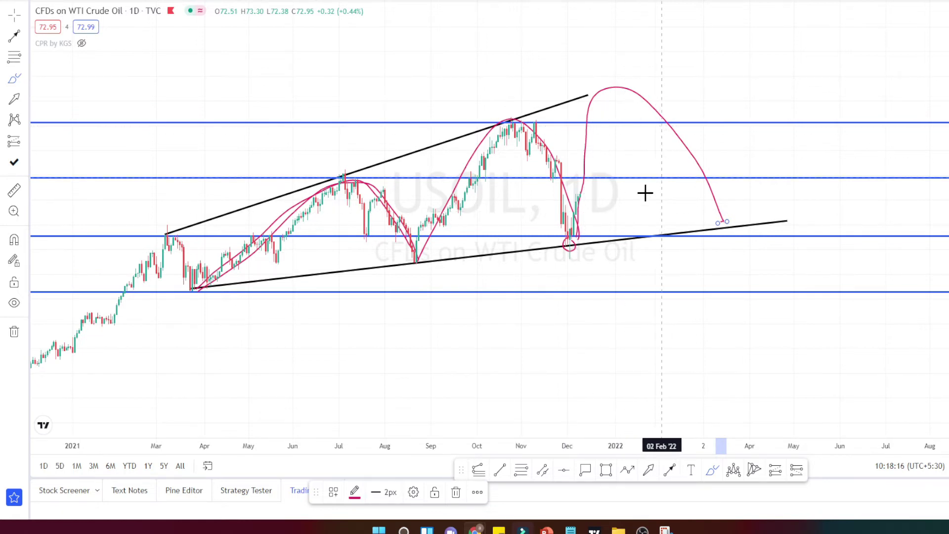
key("Delete")
Draw a red arrow rising from the December low
left_click(671, 472)
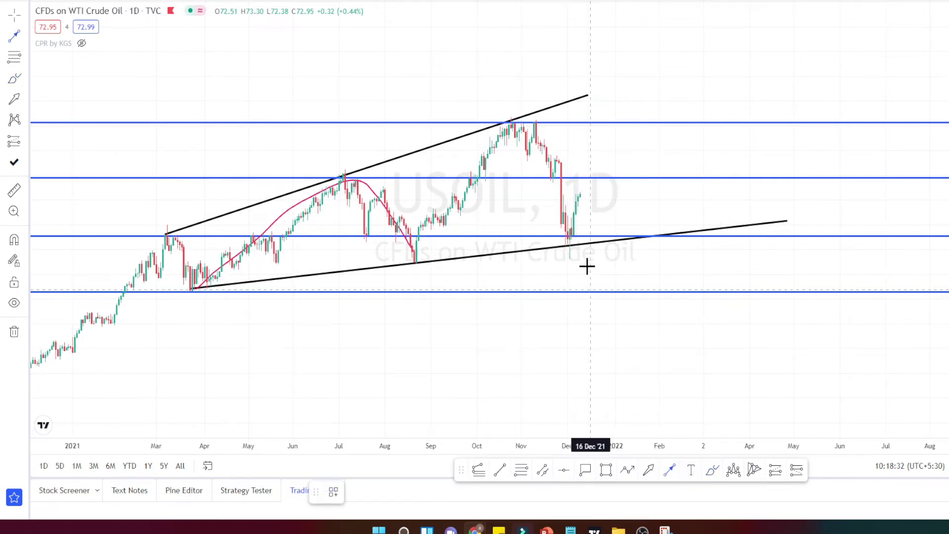
left_click(586, 246)
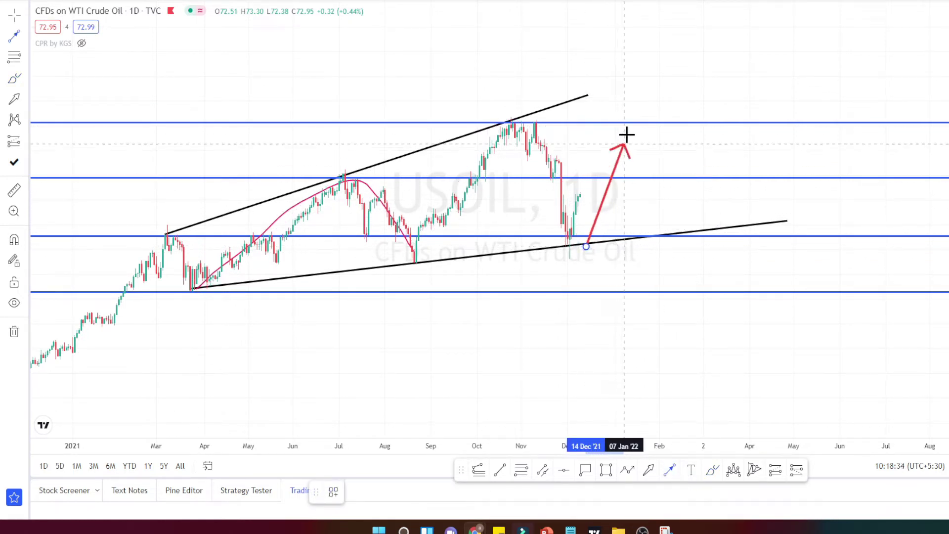
left_click(633, 116)
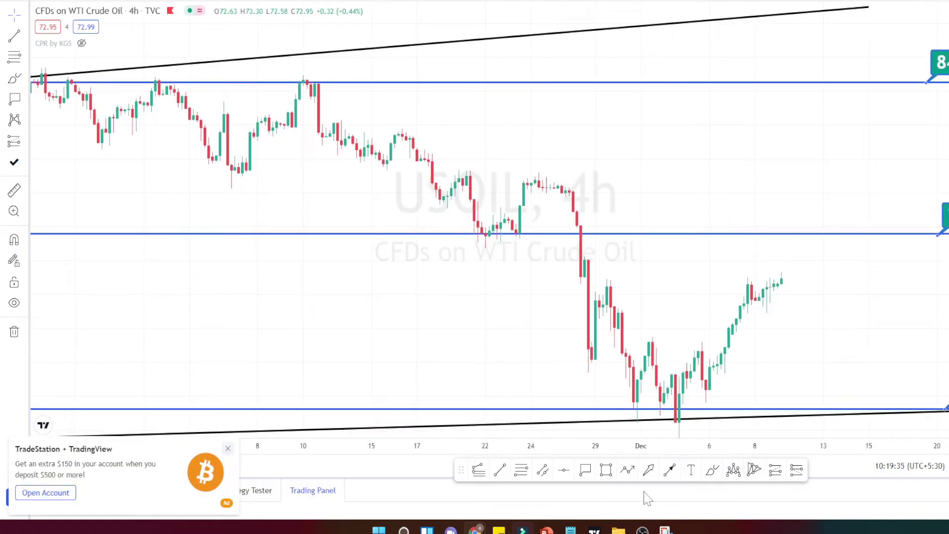
Draw a falling line between the blue levels and a red arrow from the December low to the upper wedge line
left_click(670, 469)
left_click(193, 74)
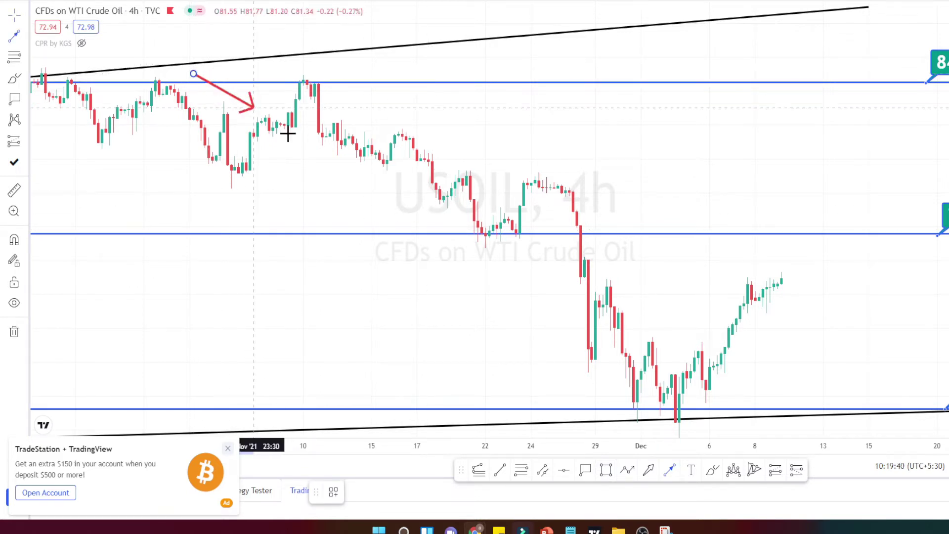
left_click(639, 409)
left_click(668, 471)
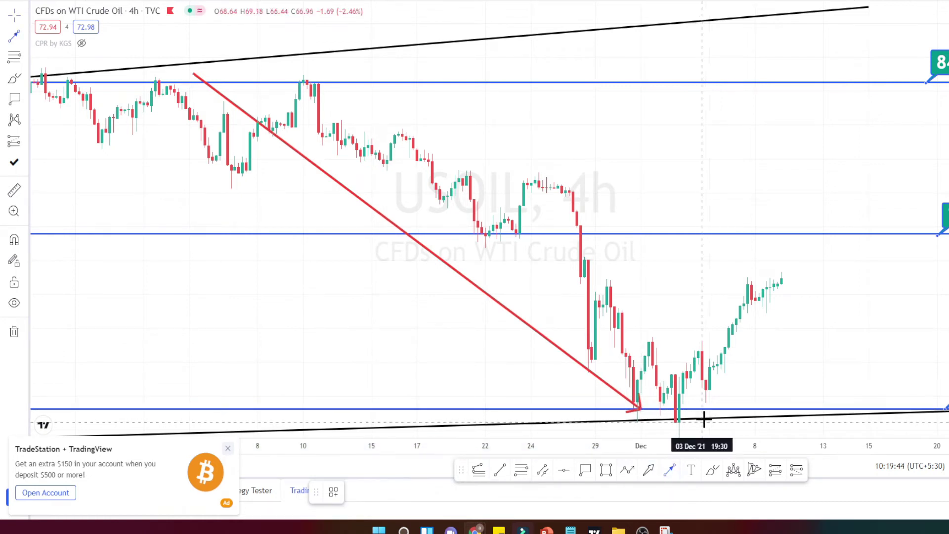
left_click(705, 418)
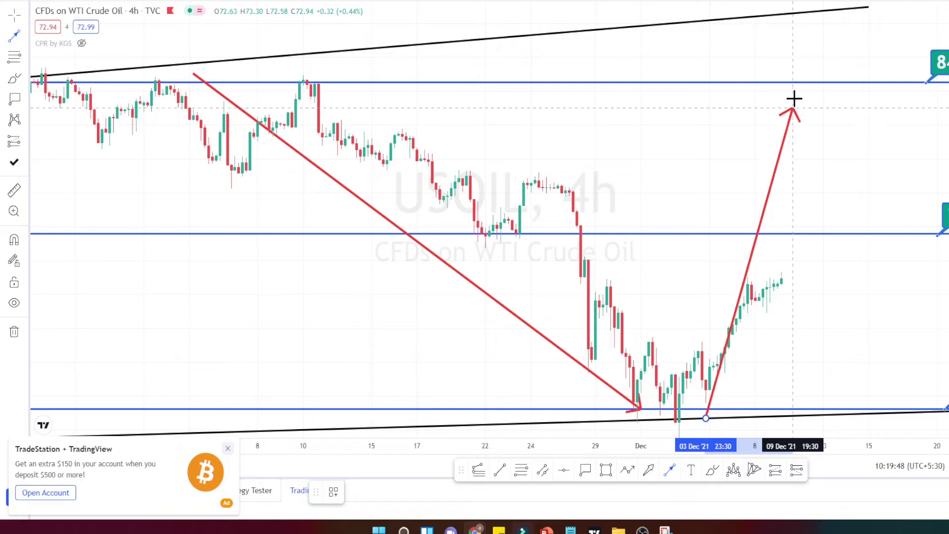
left_click(815, 13)
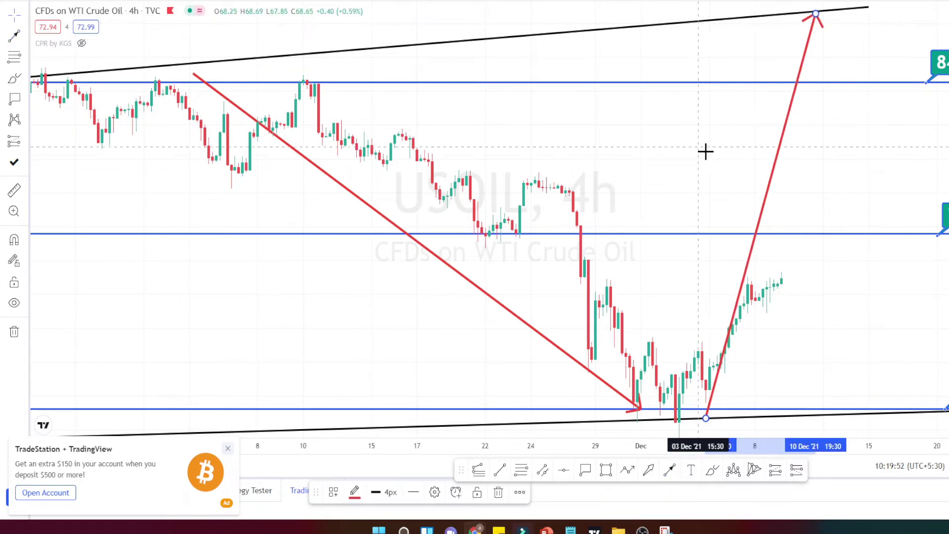
Sketch a red brush path ranging along 75.46 then climbing to 84.48
scroll(874, 164, "right", 3)
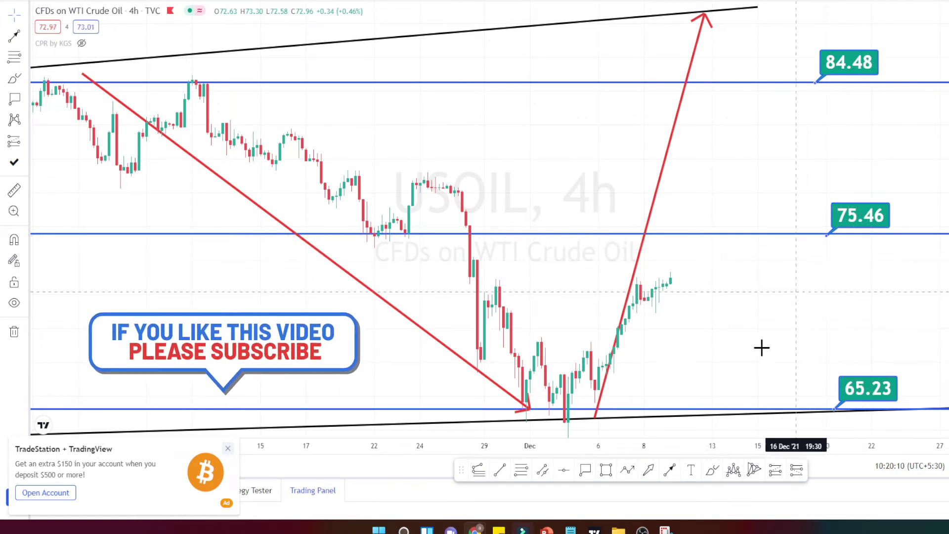
left_click(712, 469)
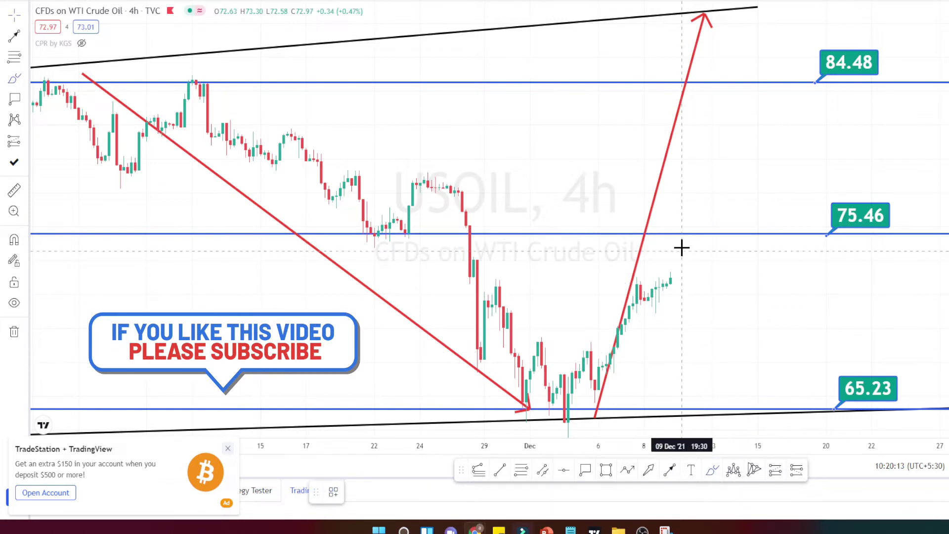
mouse_move(692, 242)
left_mouse_down()
mouse_move(765, 238)
mouse_move(790, 78)
mouse_move(811, 93)
mouse_move(802, 20)
left_mouse_up()
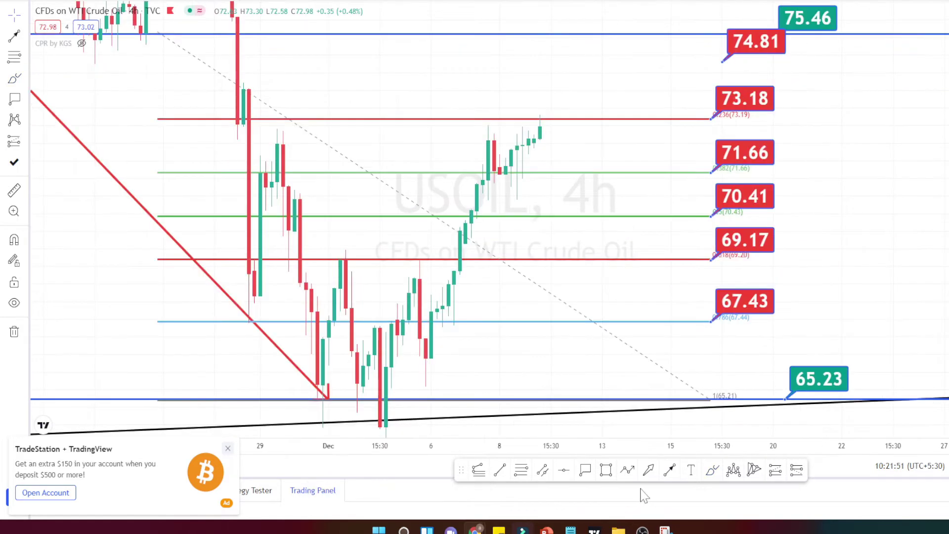
Draw a black path from the 65.23 low through the 69.17 bounce up toward 74.81
left_click(627, 470)
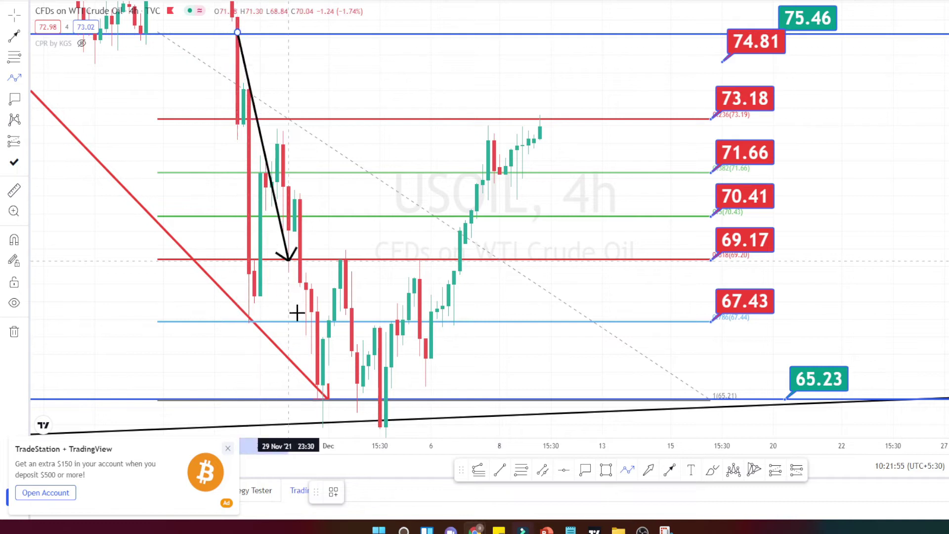
left_click(311, 407)
left_click(350, 262)
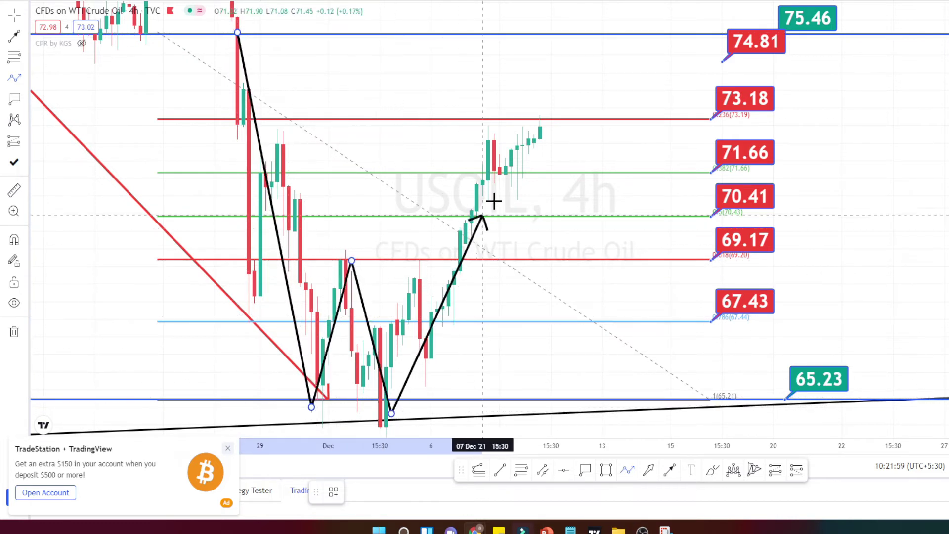
left_click(603, 36)
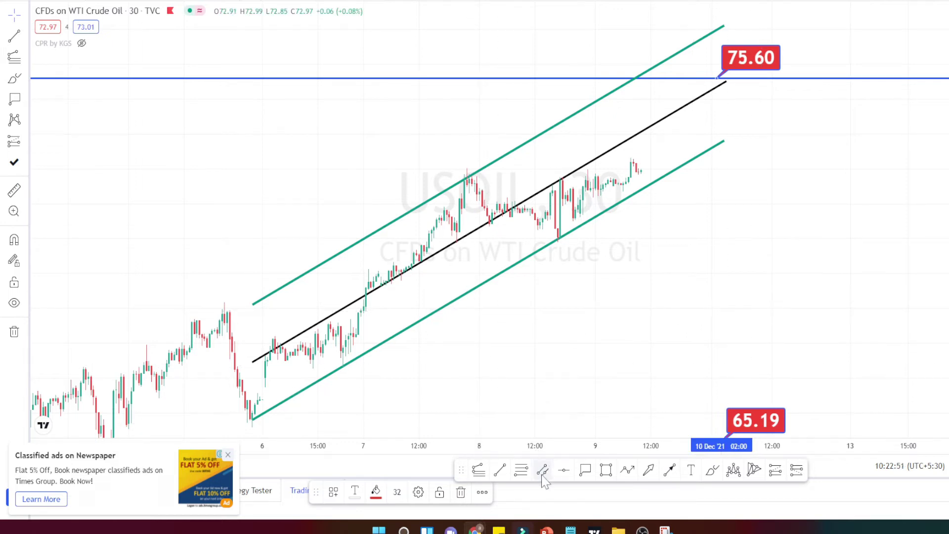
Draw a red arrow from below the lower channel line pointing up the channel
left_click(670, 472)
left_click(376, 392)
left_click(708, 207)
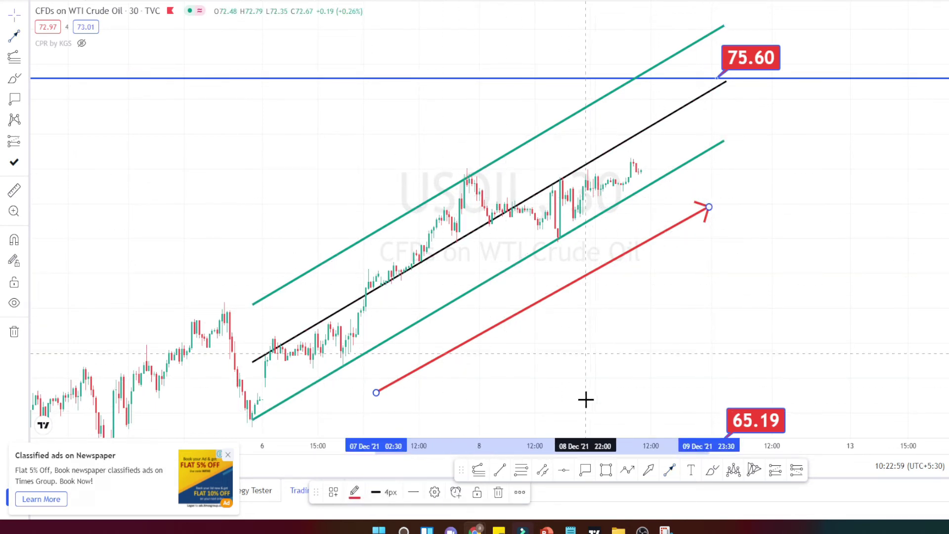
Sketch pink brush strokes along the channel's early rise and rally, then undo them
left_click(711, 469)
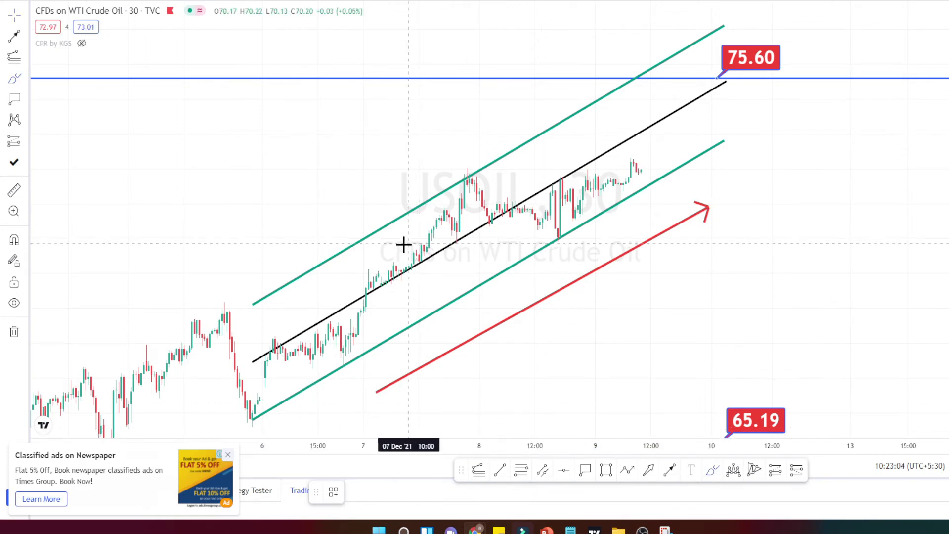
left_click_drag(253, 413, 287, 329)
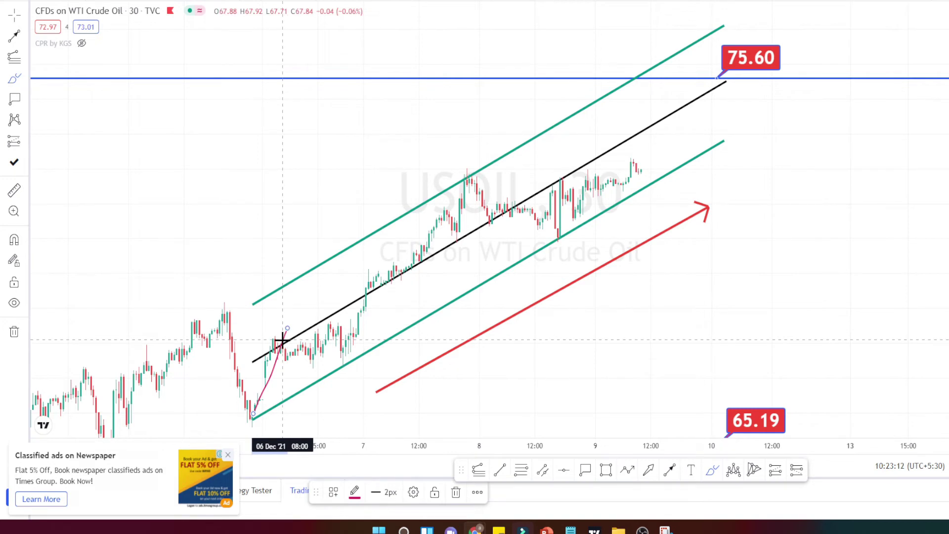
mouse_move(266, 406)
left_mouse_down()
mouse_move(351, 343)
mouse_move(417, 271)
mouse_move(483, 180)
mouse_move(468, 173)
mouse_move(590, 243)
mouse_move(568, 245)
mouse_move(455, 201)
left_mouse_up()
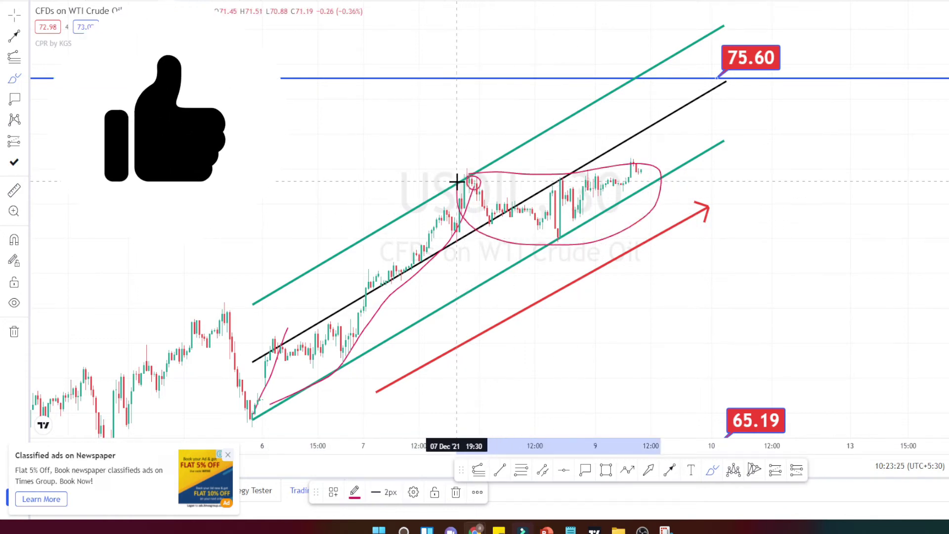
mouse_move(343, 376)
left_mouse_down()
mouse_move(354, 261)
mouse_move(437, 180)
mouse_move(475, 175)
mouse_move(485, 259)
mouse_move(428, 329)
mouse_move(349, 364)
left_mouse_up()
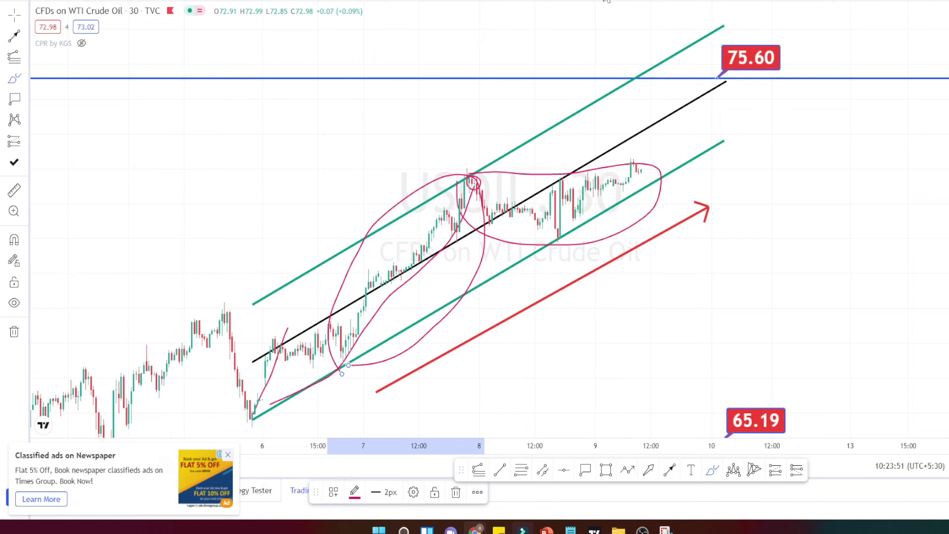
key("ctrl+z")
key("ctrl+z")
key("ctrl+z")
Sketch a spike to the upper line, circle the midline touch and latest candles, and add a dip
mouse_move(613, 91)
left_mouse_down()
mouse_move(616, 146)
mouse_move(627, 148)
mouse_move(605, 150)
left_mouse_up()
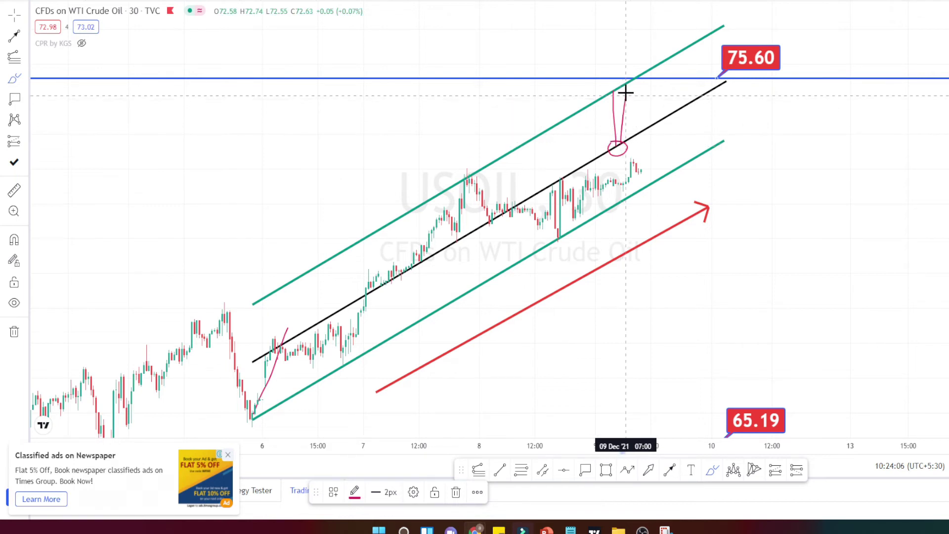
mouse_move(641, 146)
left_mouse_down()
mouse_move(659, 163)
mouse_move(606, 152)
left_mouse_up()
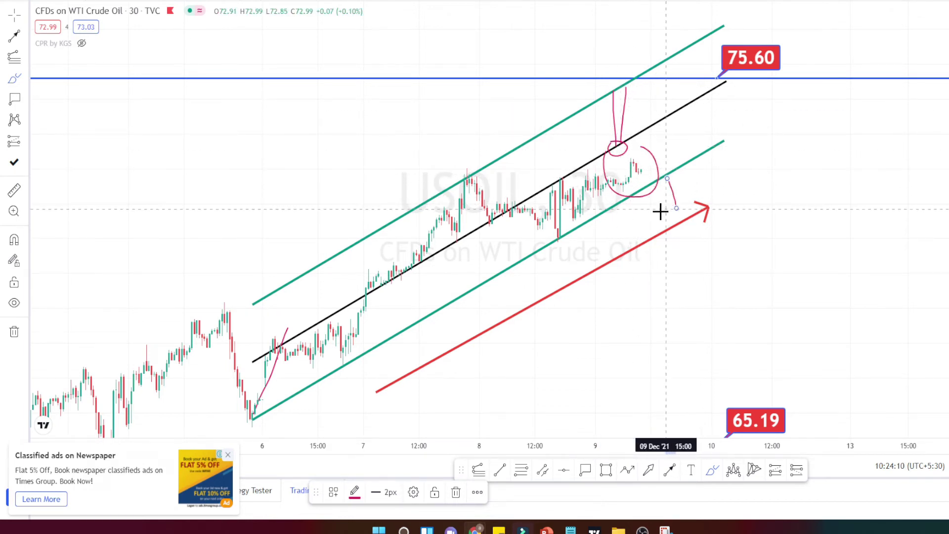
left_click_drag(680, 198, 682, 199)
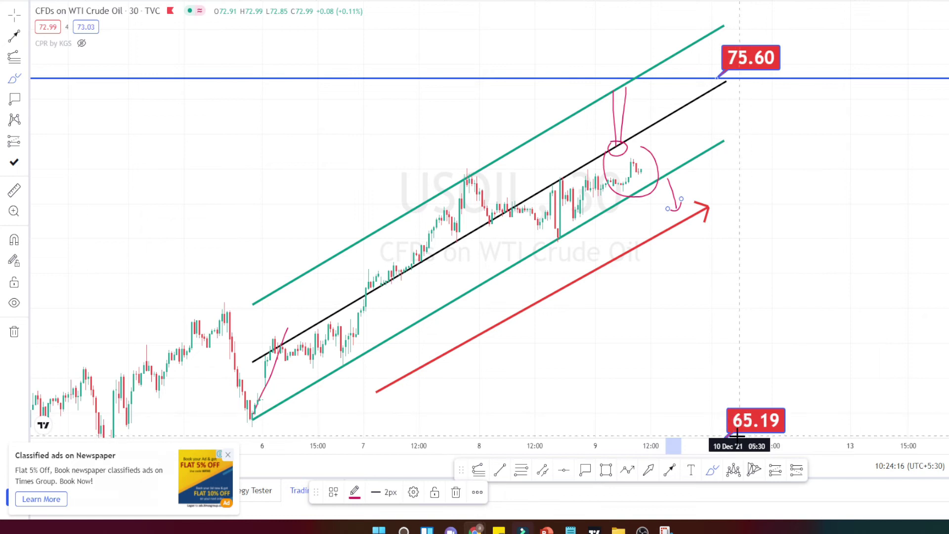
left_click_drag(649, 192, 659, 275)
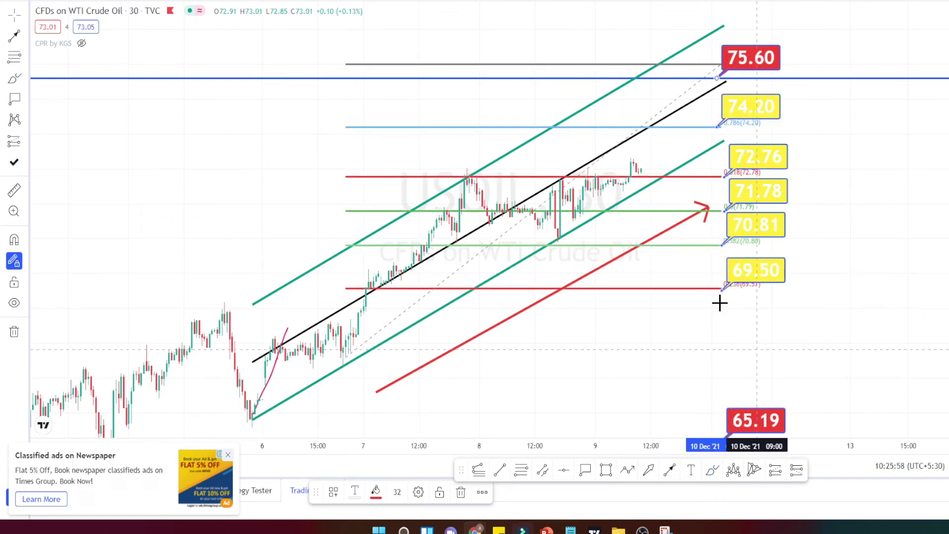
Sketch a brush loop dipping down to the green channel line on the 30m chart
left_click(713, 471)
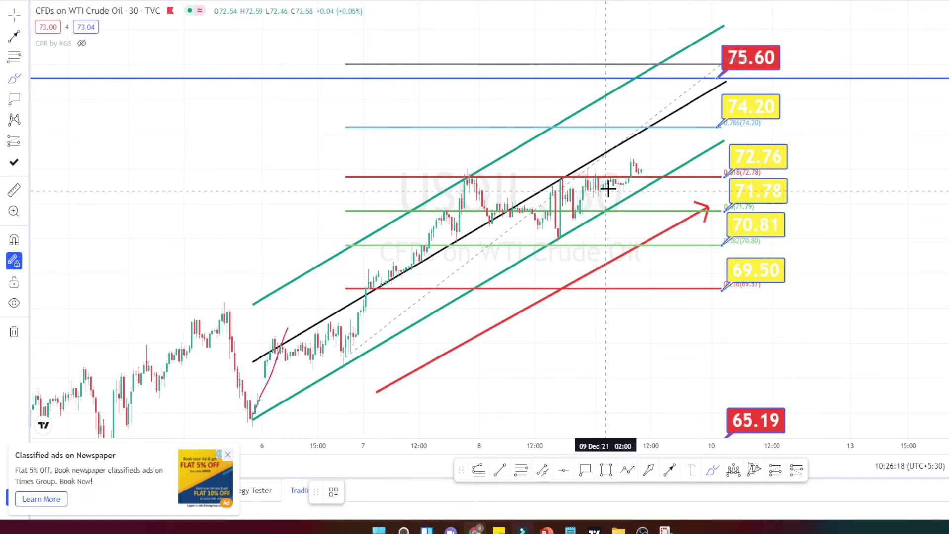
left_click_drag(657, 176, 683, 204)
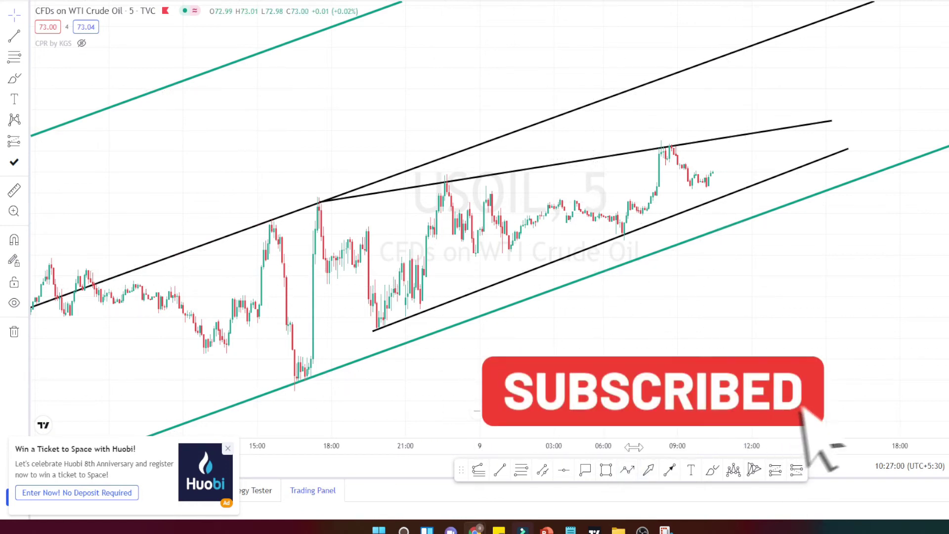
Sketch a V-shaped brush dip and recovery on the 5-minute chart
left_click(714, 471)
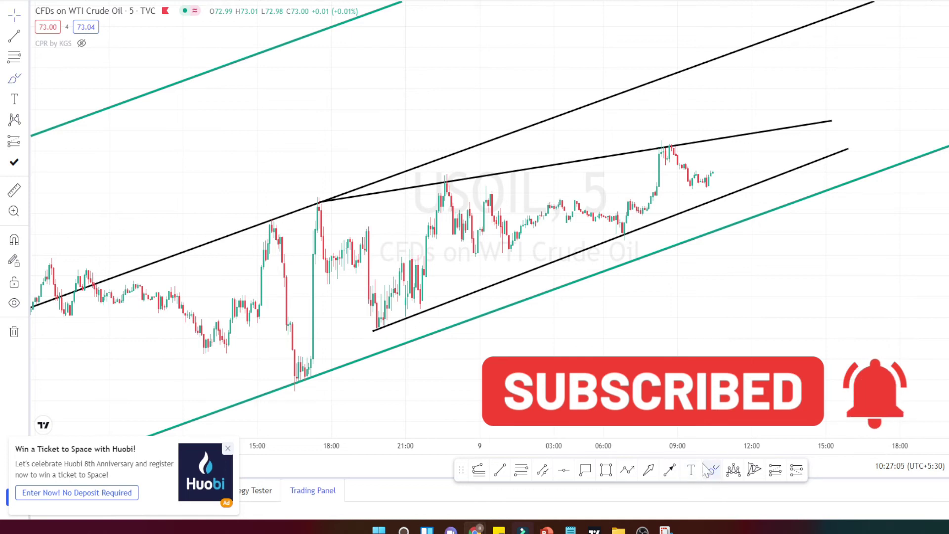
mouse_move(330, 208)
left_mouse_down()
mouse_move(373, 318)
mouse_move(430, 192)
mouse_move(455, 282)
mouse_move(503, 189)
mouse_move(553, 250)
mouse_move(586, 168)
mouse_move(628, 225)
mouse_move(667, 148)
mouse_move(699, 186)
left_mouse_up()
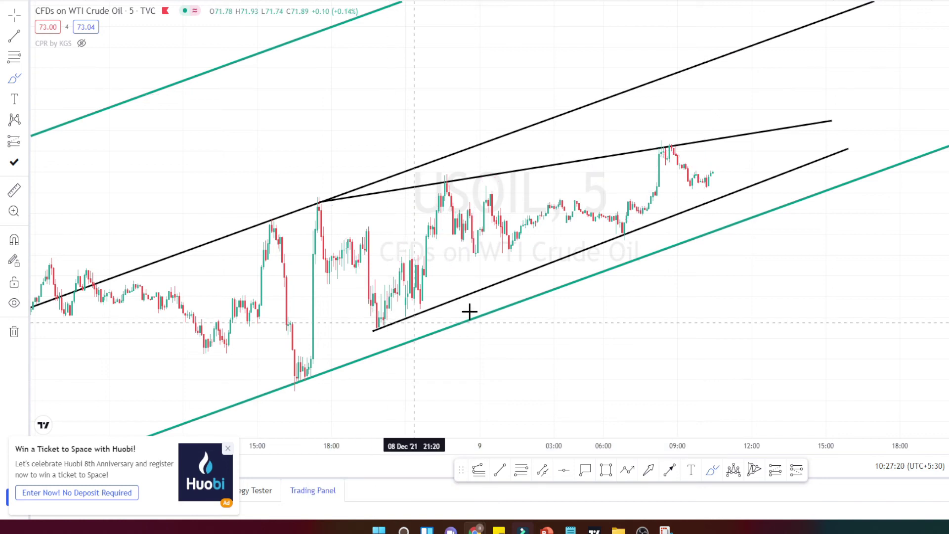